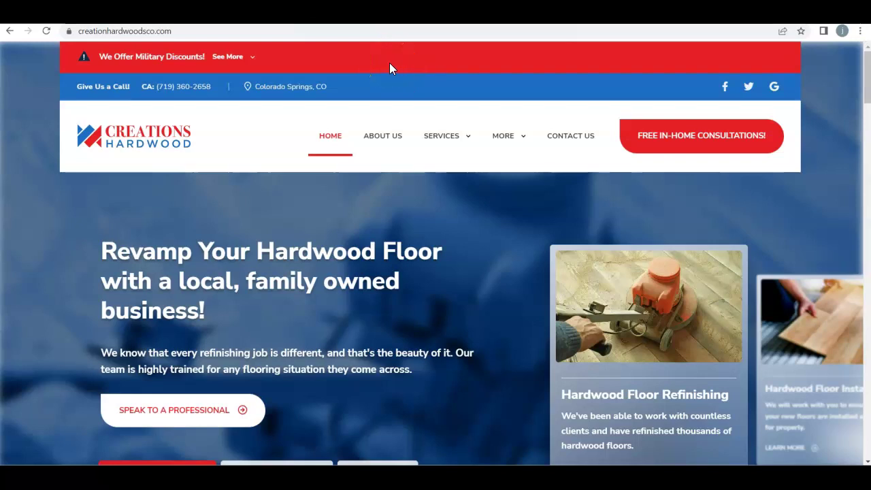
Step through the service slides in the Creations Hardwood homepage banner, through to the Rail Systems slide.
scroll(386, 59, "down", 1)
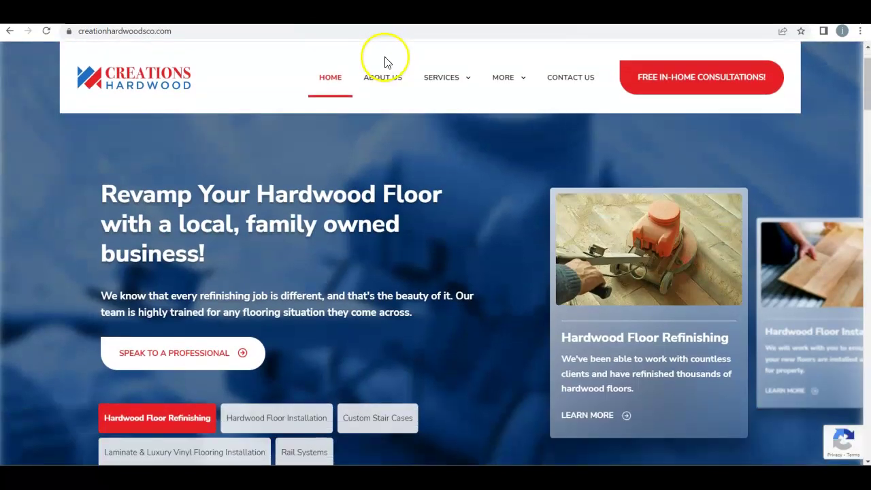
scroll(454, 221, "down", 1)
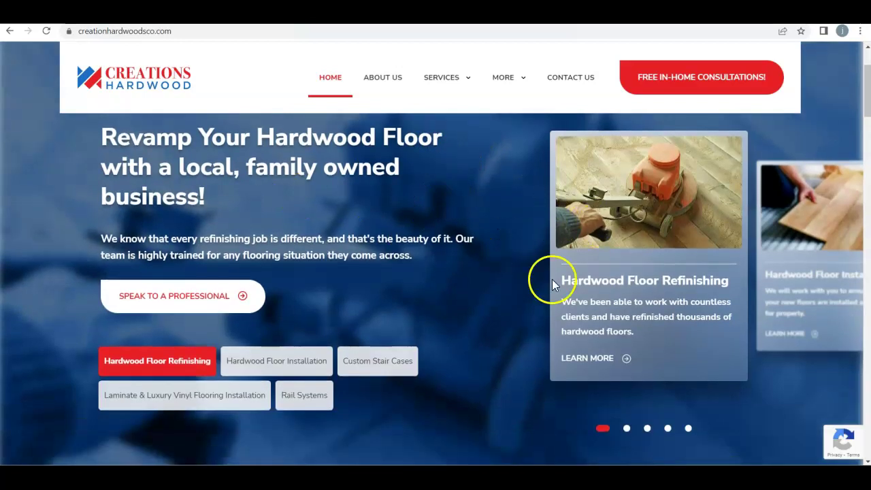
left_click(634, 425)
left_click(647, 430)
left_click(666, 430)
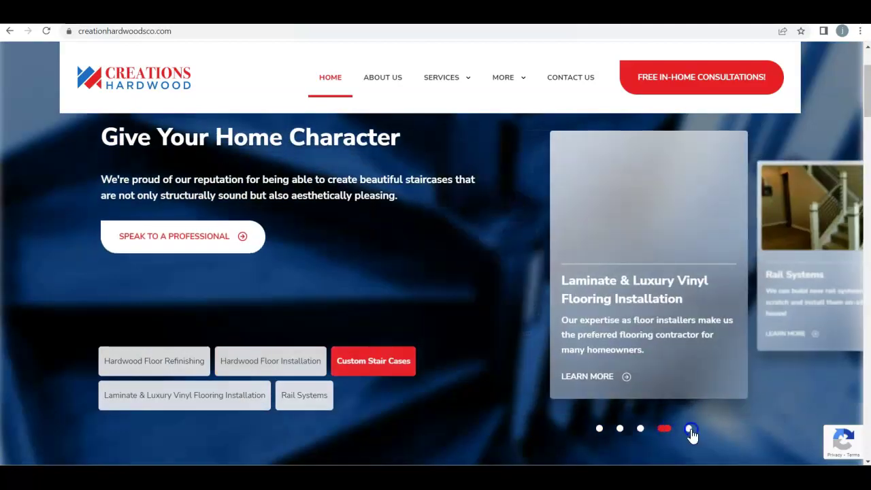
left_click(688, 429)
Read the homepage's company introduction and the "We Offer Beautiful Products and a Wonderful Experience" section.
scroll(461, 353, "down", 1)
scroll(461, 353, "down", 5)
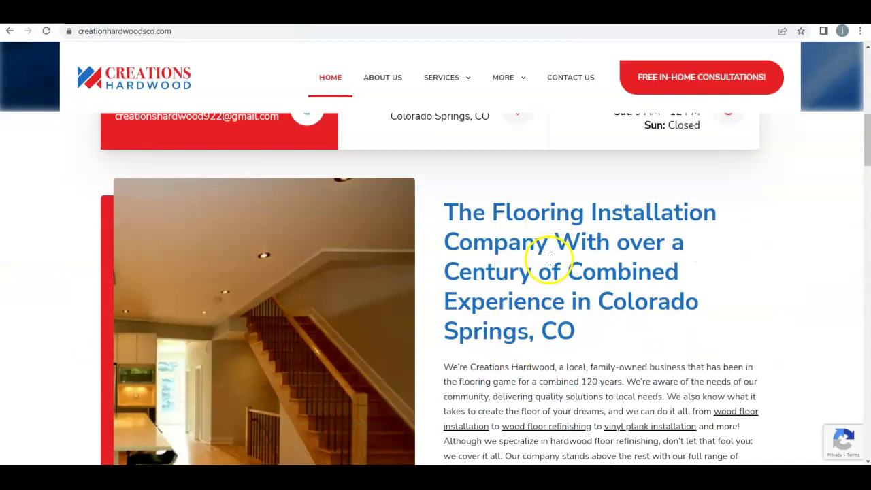
scroll(549, 257, "down", 2)
scroll(657, 350, "down", 5)
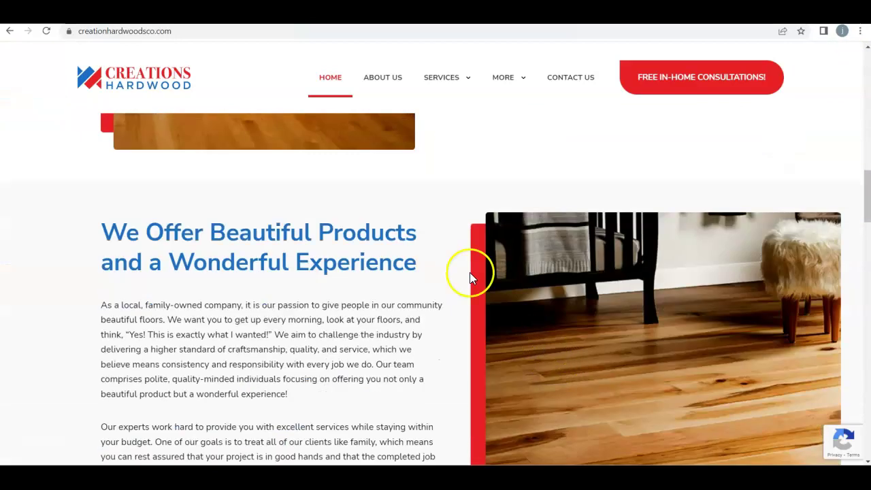
scroll(275, 357, "down", 2)
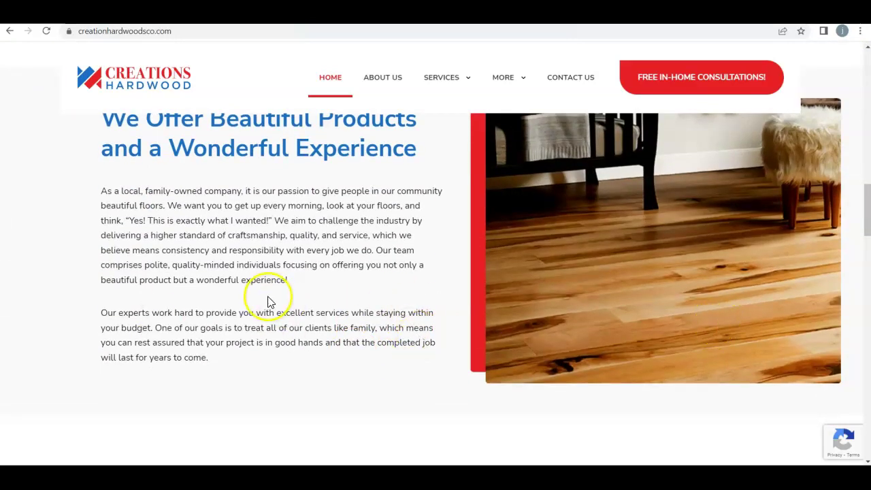
scroll(340, 327, "down", 2)
scroll(340, 306, "up", 2)
scroll(354, 326, "down", 3)
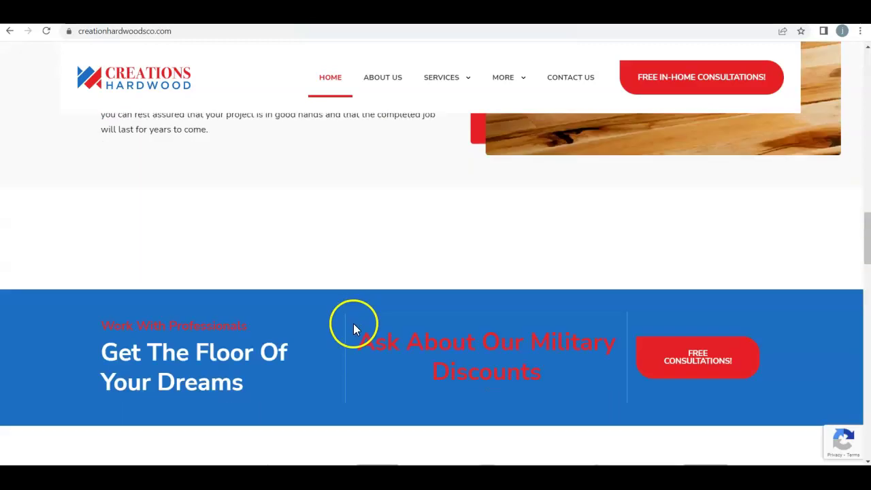
Examine the service area map and the Areas We Serve list, finishing back at the start of the homepage.
scroll(353, 321, "down", 5)
scroll(321, 307, "down", 3)
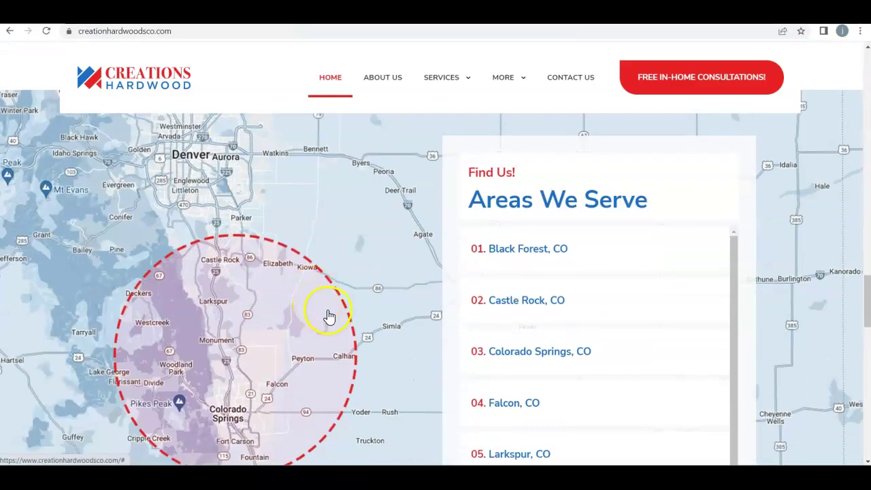
scroll(254, 431, "down", 2)
scroll(251, 340, "up", 2)
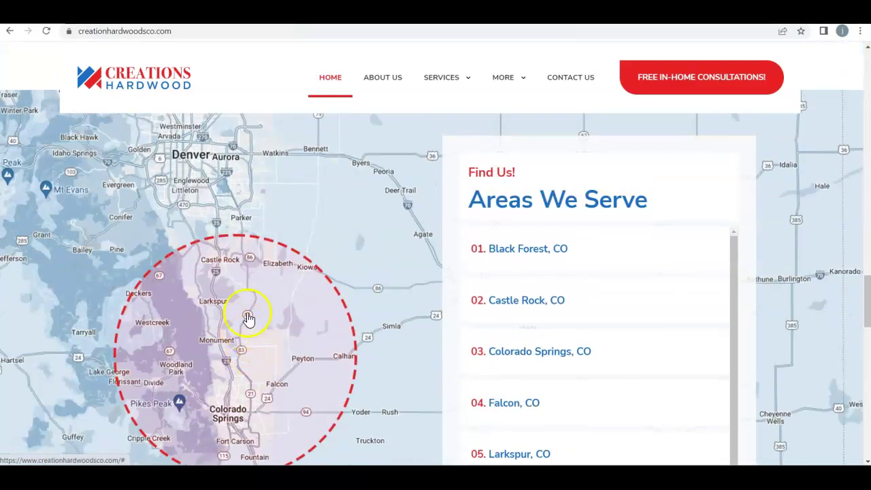
scroll(252, 327, "down", 2)
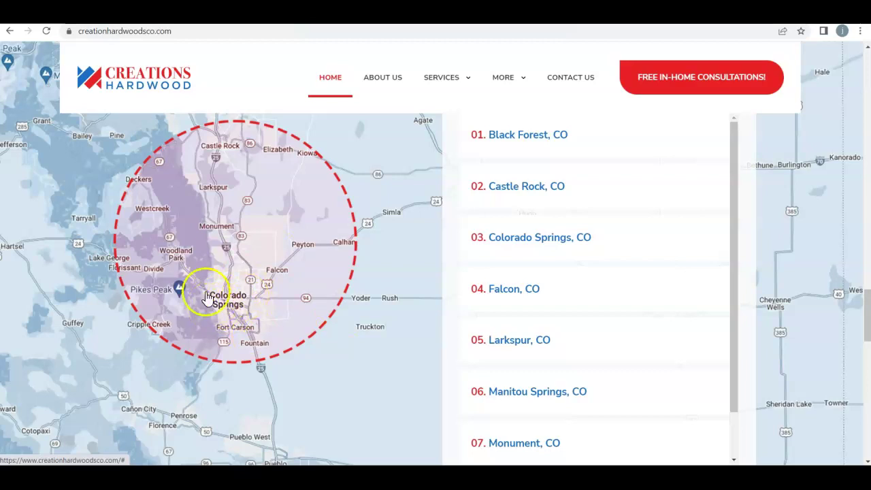
scroll(331, 404, "down", 5)
left_click_drag(867, 357, 865, 97)
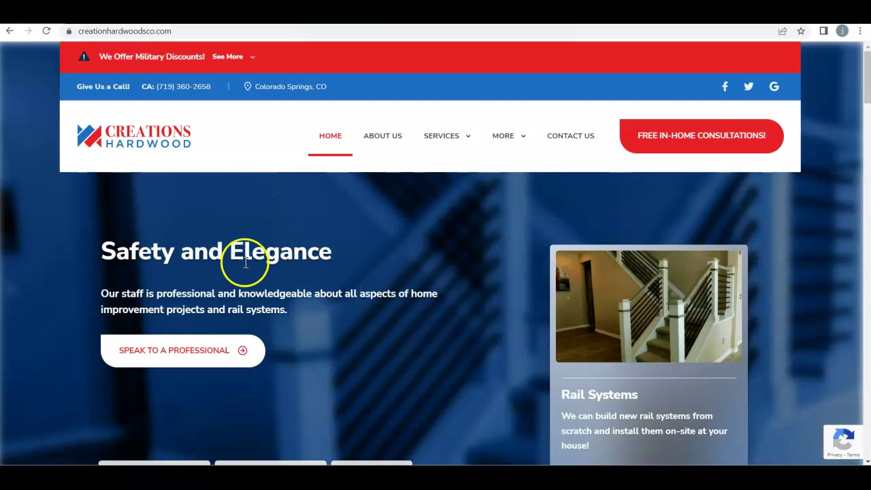
Switch to the Ahrefs overview of creationhardwoodsco.com and examine its UR, DR, backlinks and referring domains.
key("ctrl+Tab")
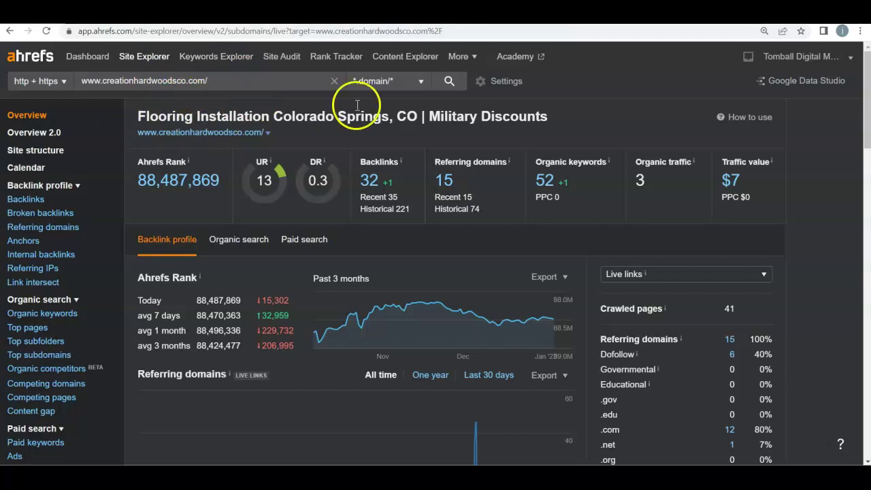
left_click(263, 161)
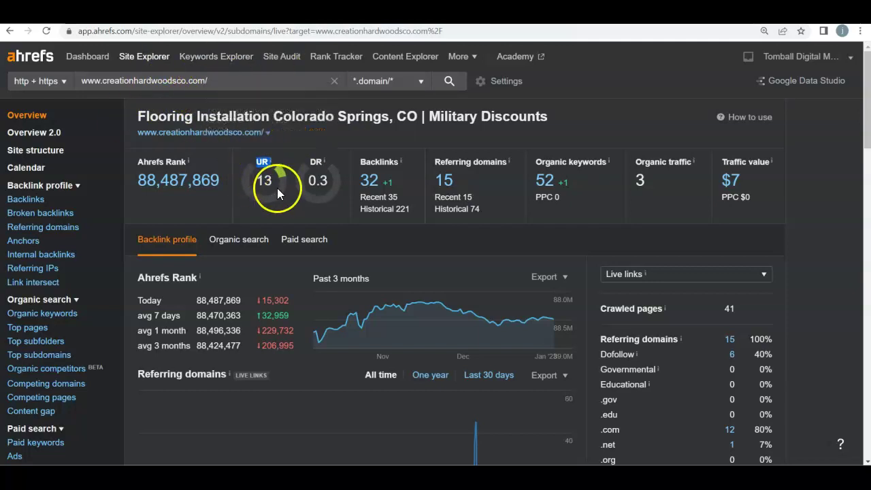
left_click(315, 162)
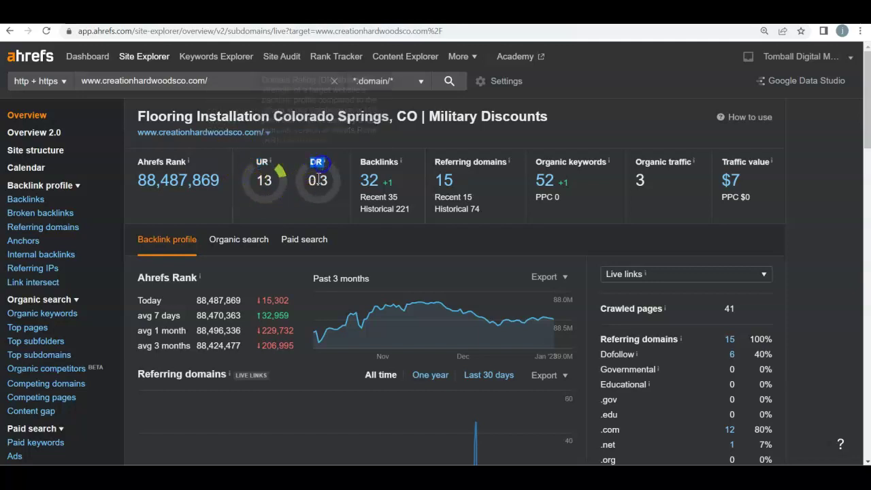
left_click(297, 215)
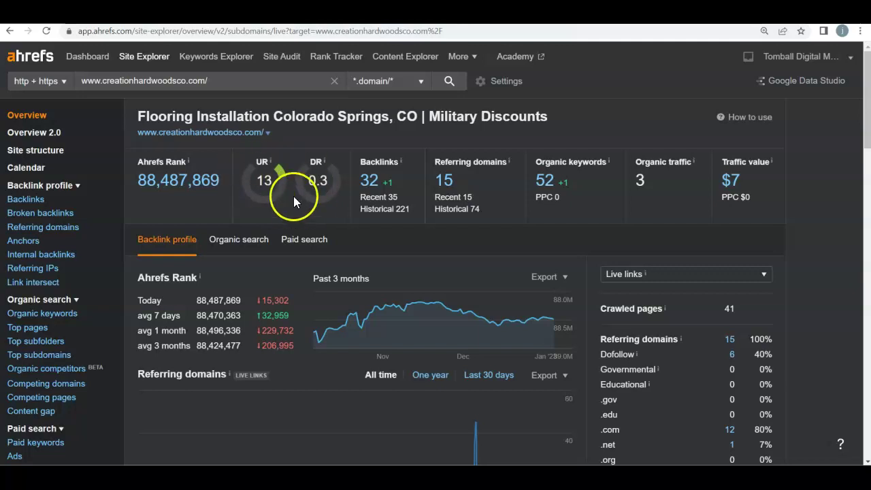
double_click(379, 162)
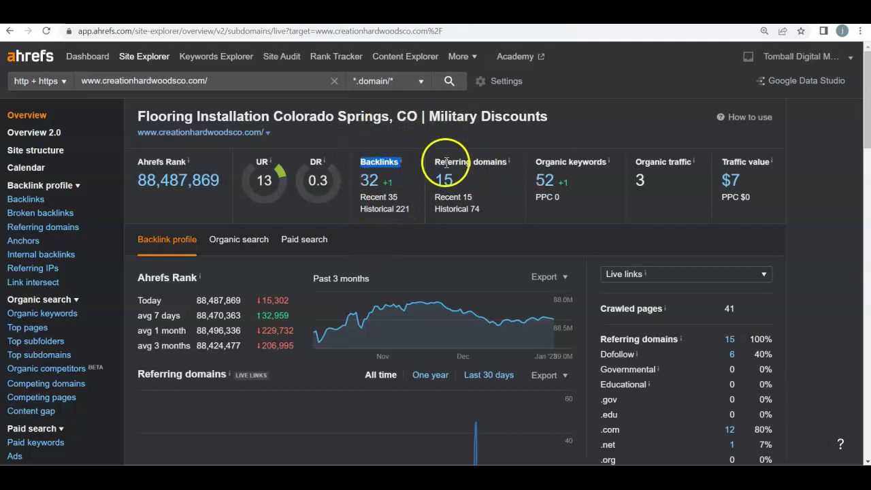
left_click_drag(434, 165, 508, 162)
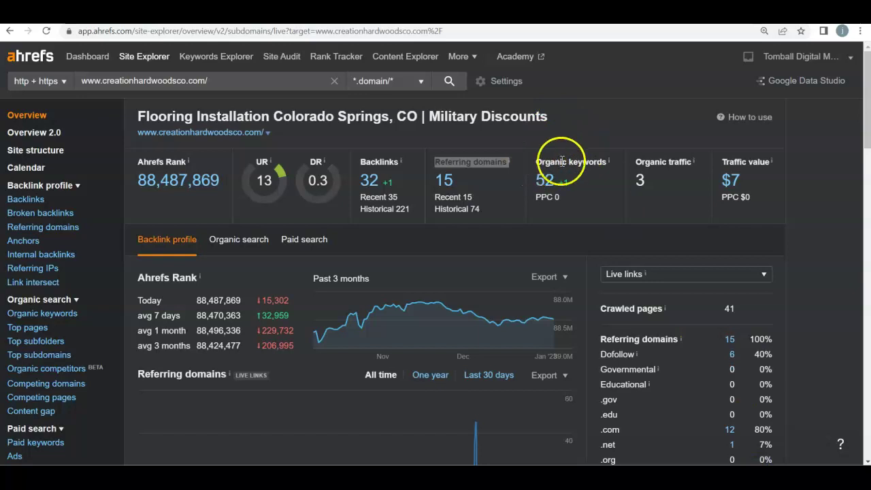
Review the site's Organic keywords report, checking search volumes and ranking positions, starting with "hardwood floor colorado springs".
scroll(320, 269, "down", 1)
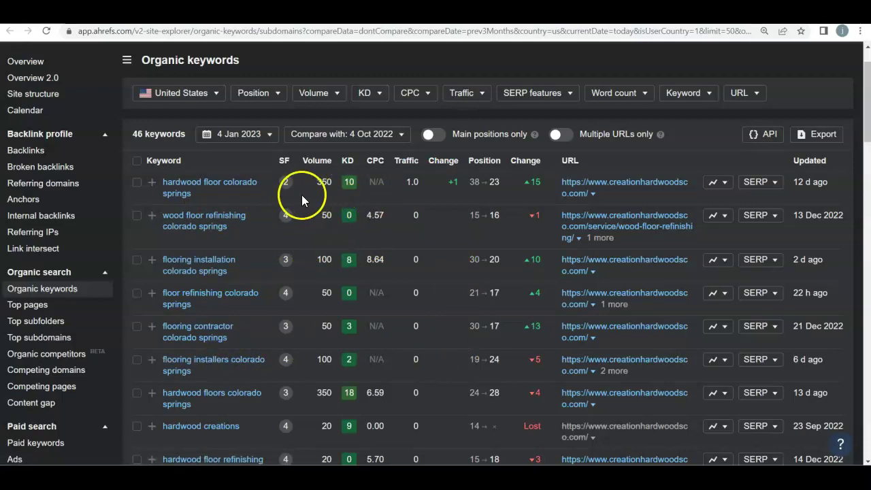
left_click_drag(317, 182, 332, 182)
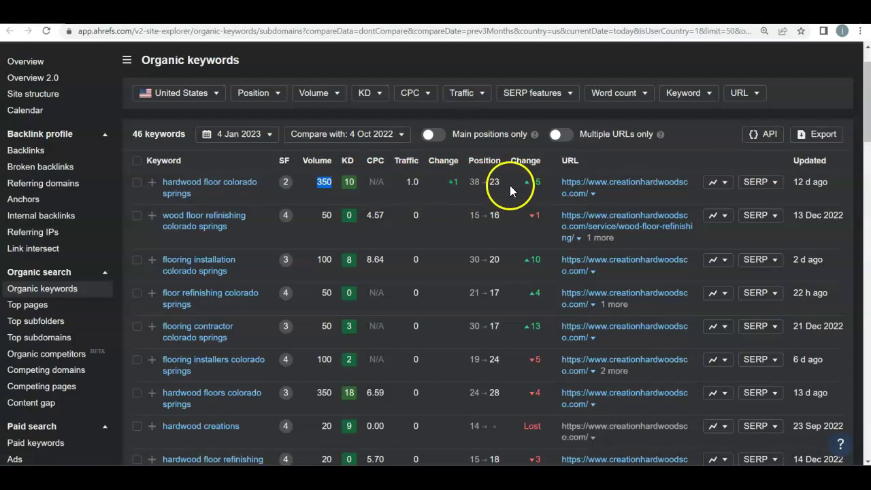
scroll(525, 366, "down", 8)
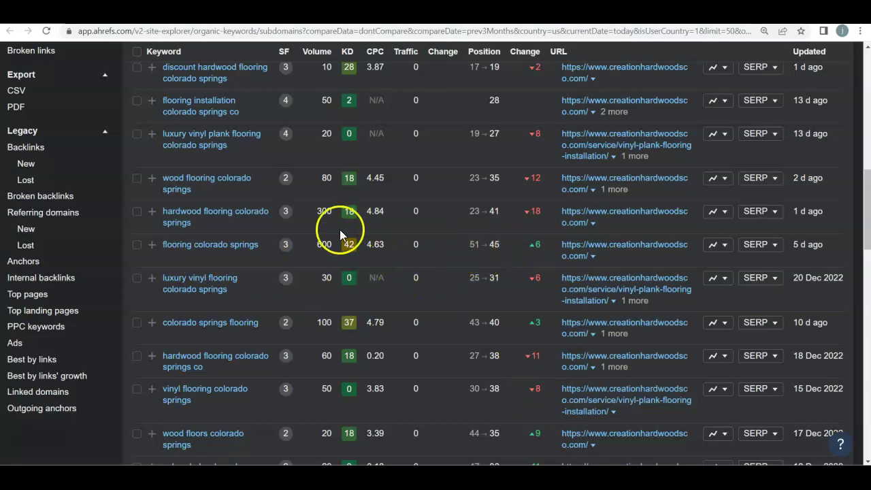
scroll(491, 442, "up", 10)
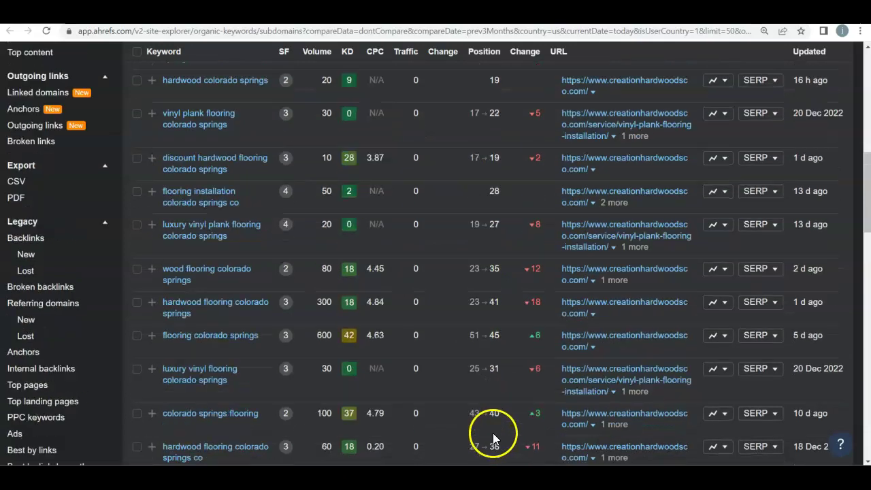
scroll(494, 438, "up", 3)
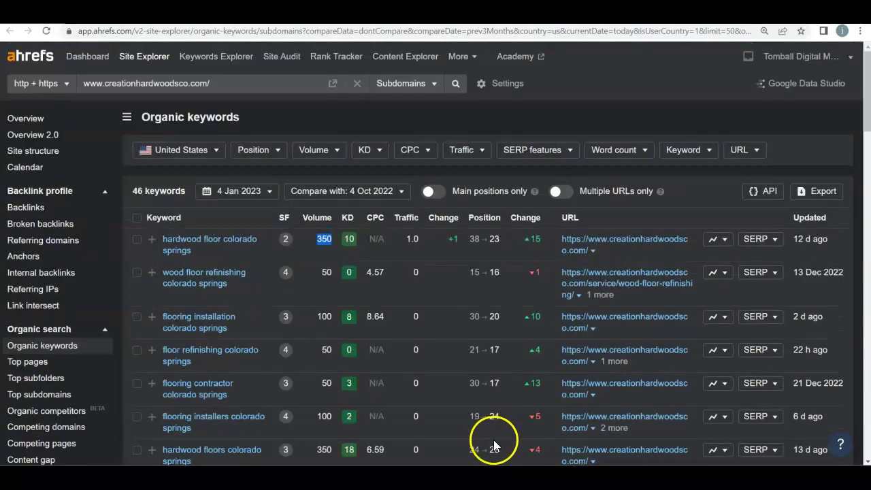
Switch to the Google results for "flooring colorado springs" and examine the Google Guaranteed ads.
left_click(356, 13)
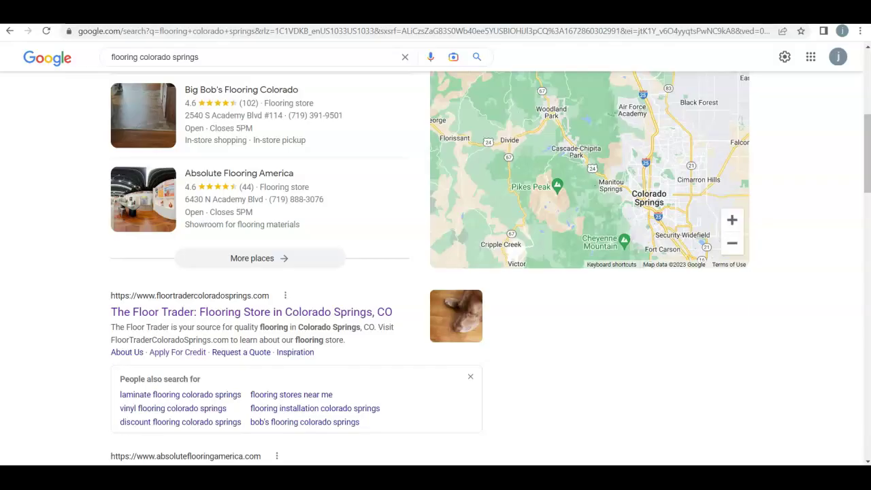
scroll(364, 197, "up", 5)
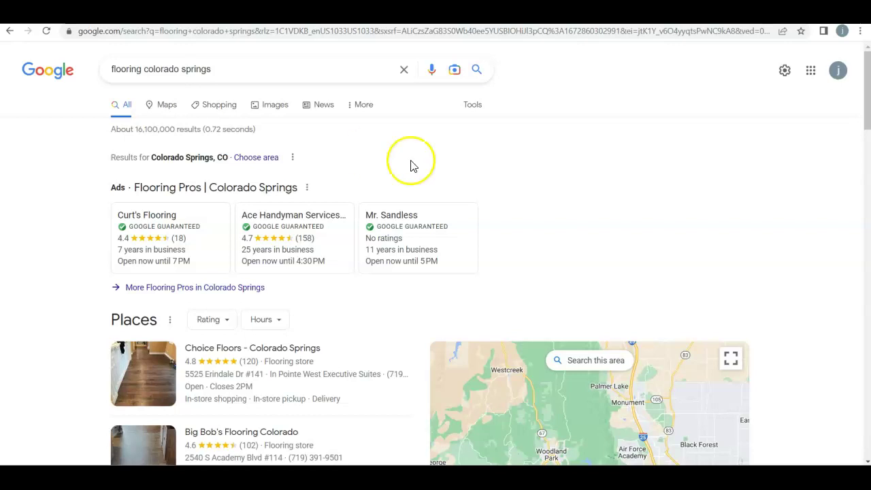
mouse_move(302, 224)
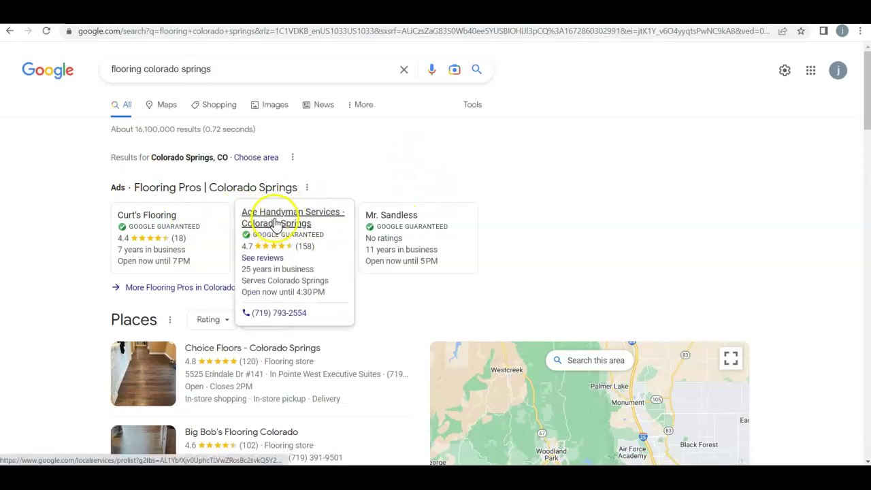
mouse_move(427, 220)
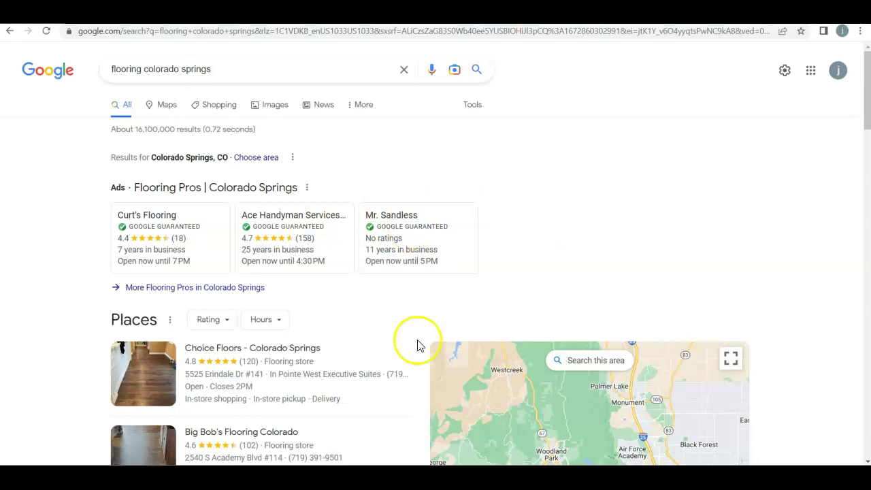
mouse_move(408, 266)
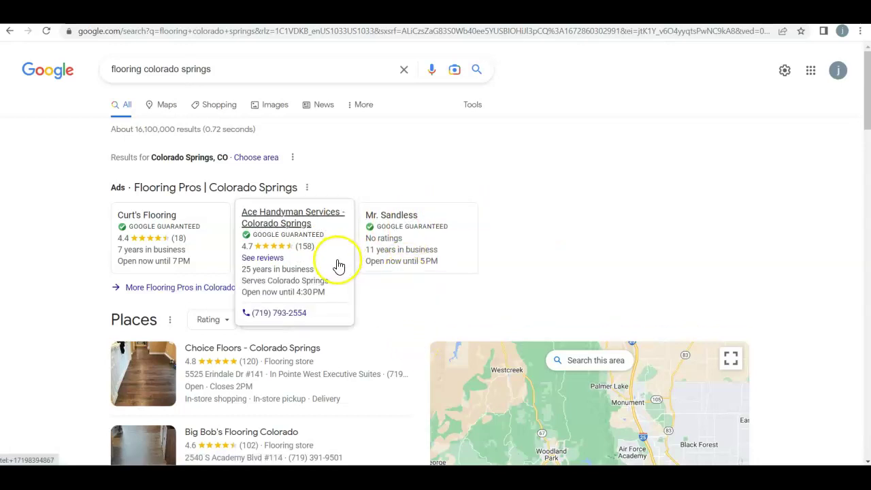
mouse_move(182, 251)
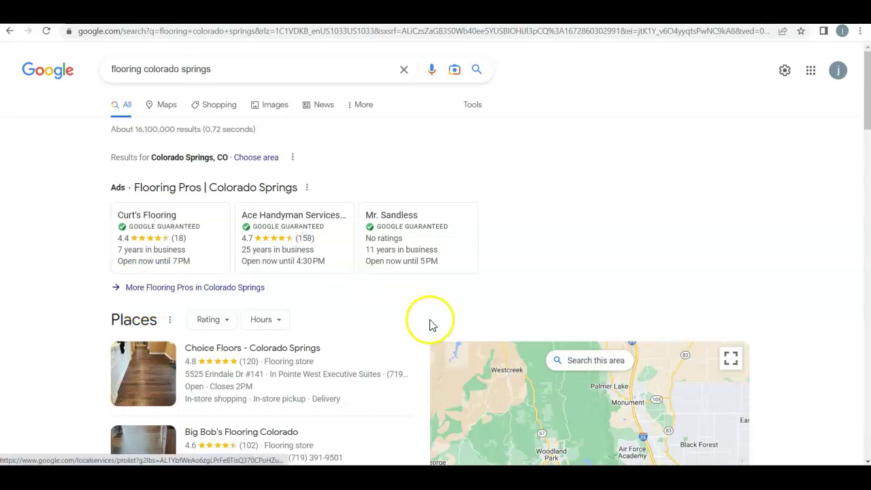
Examine the Places listings and the first organic results for "flooring colorado springs".
scroll(423, 325, "down", 3)
scroll(272, 334, "down", 2)
scroll(249, 283, "up", 1)
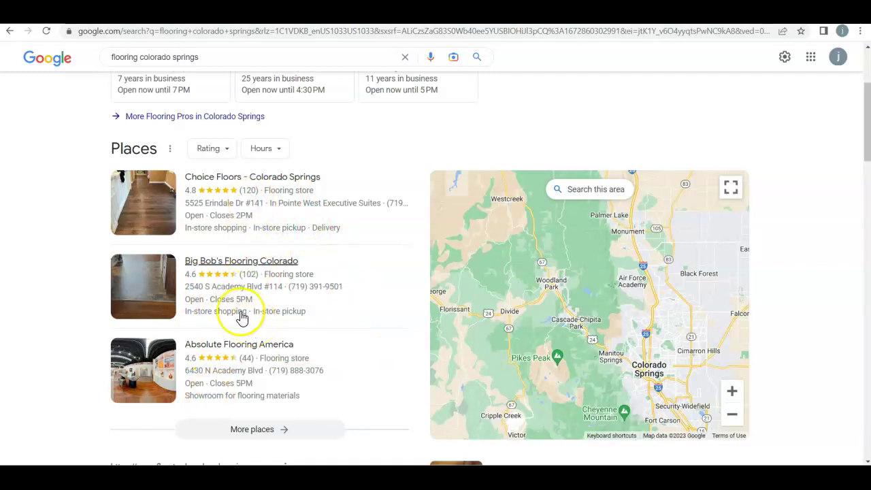
scroll(254, 311, "down", 3)
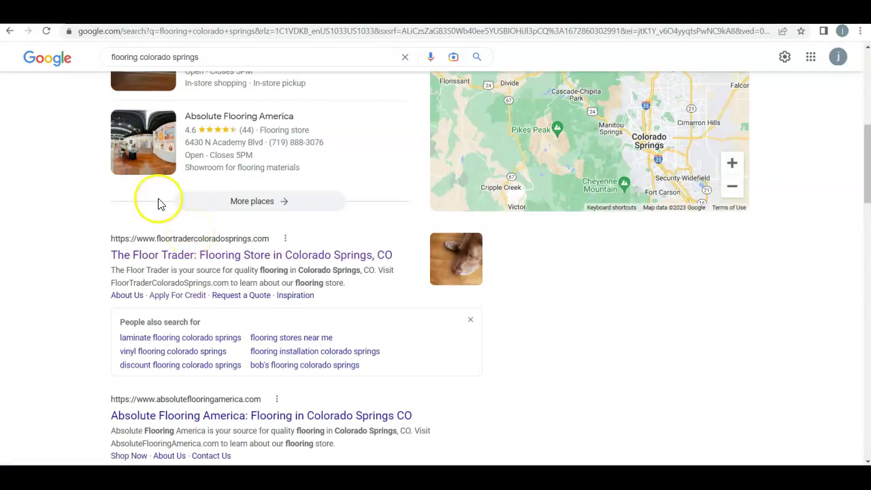
Open The Floor Trader's website from the organic results and review its homepage banner and flooring category offers.
left_click(306, 254)
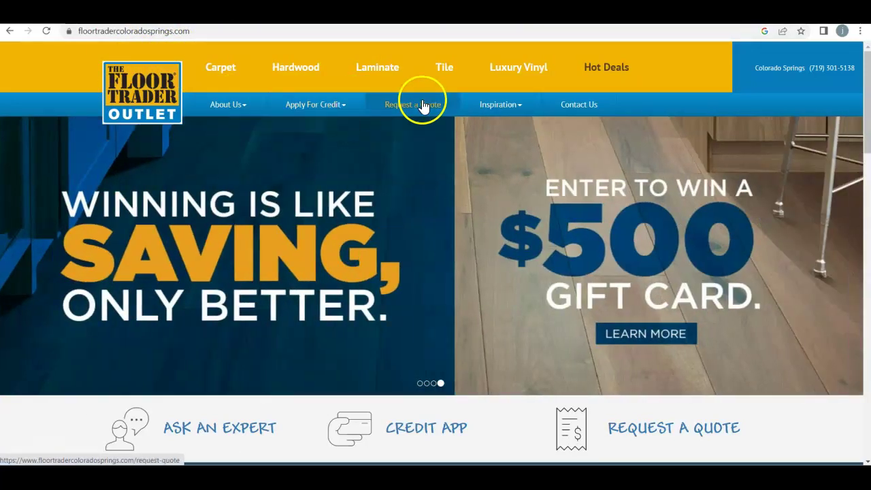
scroll(398, 265, "down", 5)
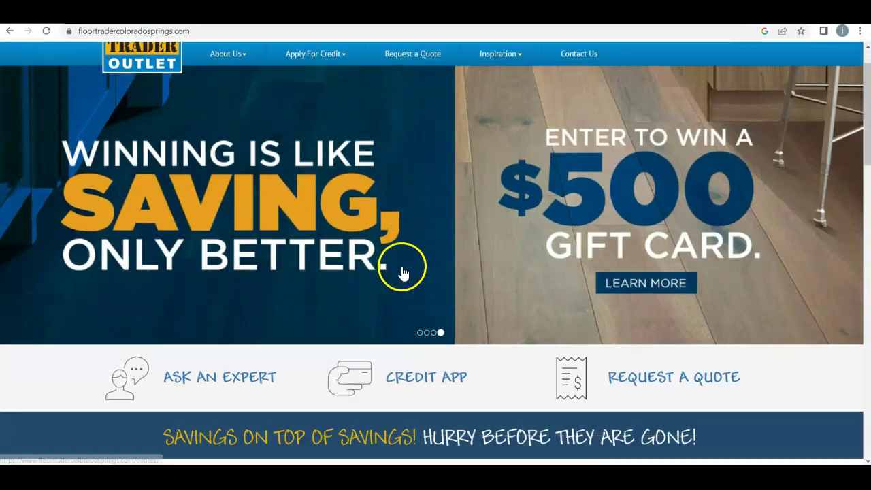
scroll(385, 266, "down", 2)
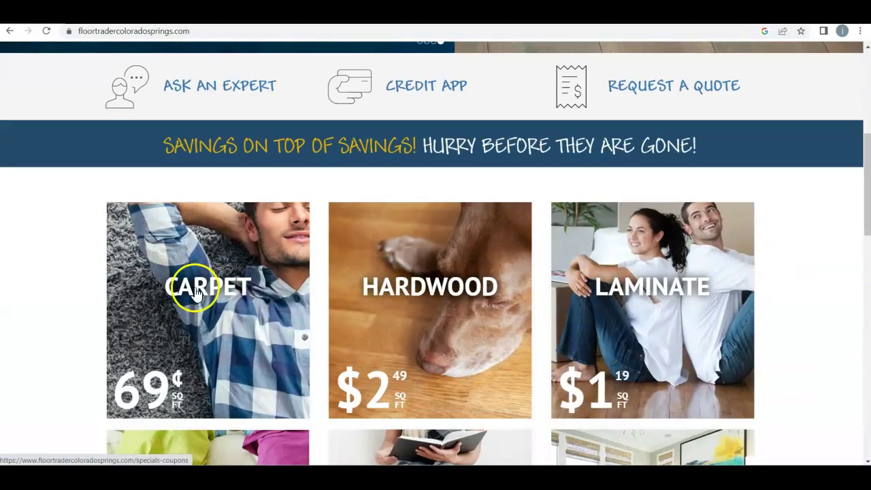
scroll(194, 287, "down", 5)
scroll(6, 150, "up", 5)
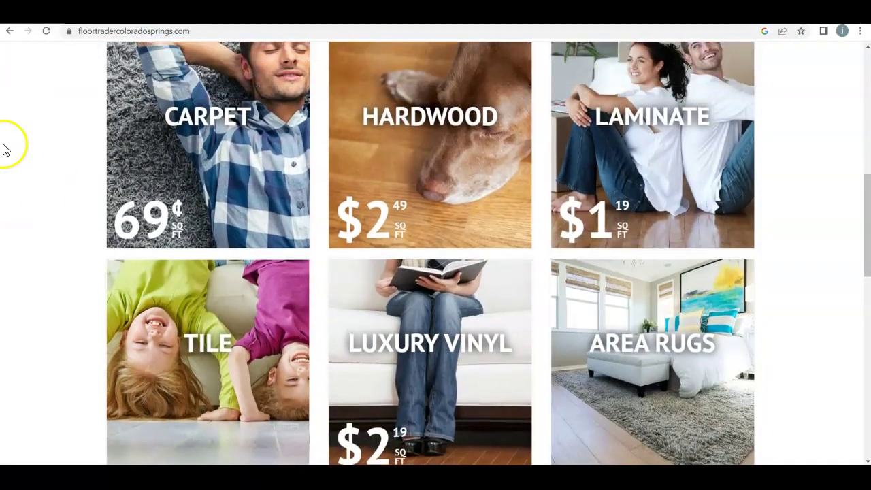
scroll(557, 225, "down", 2)
scroll(367, 218, "down", 2)
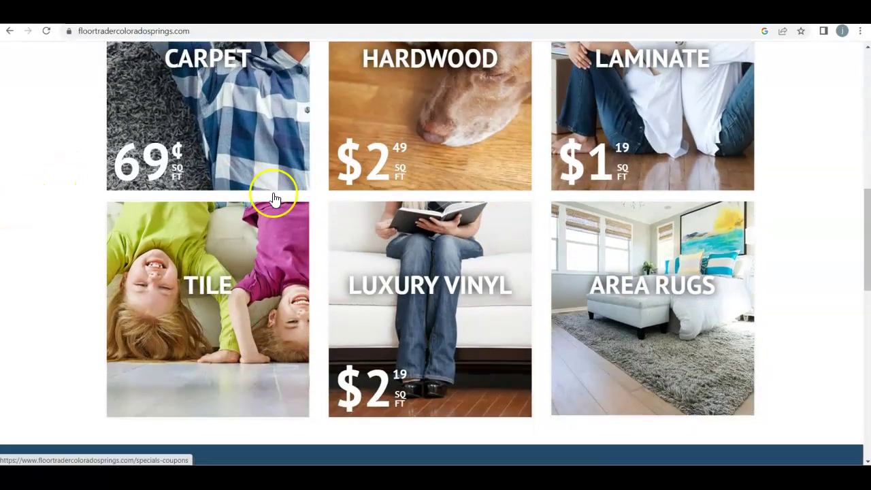
Compare The Floor Trader's carpet, hardwood, laminate, tile, luxury vinyl and area rug offers on its homepage.
scroll(571, 279, "up", 2)
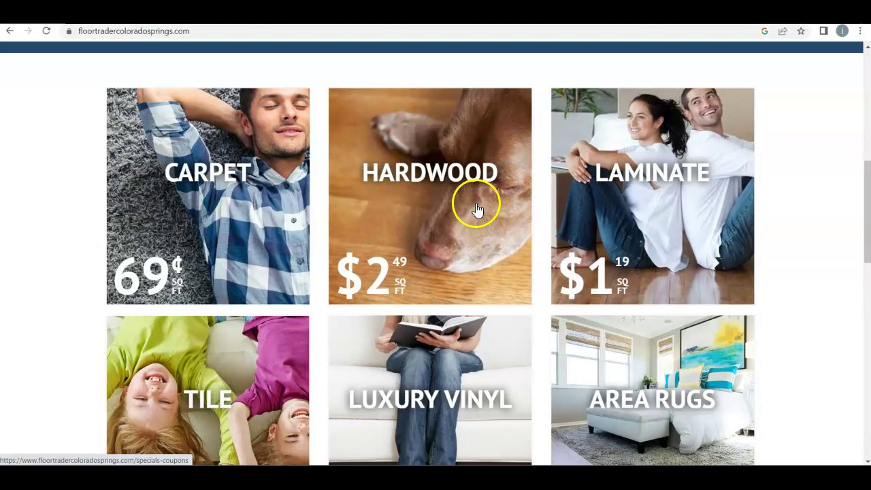
scroll(272, 207, "down", 2)
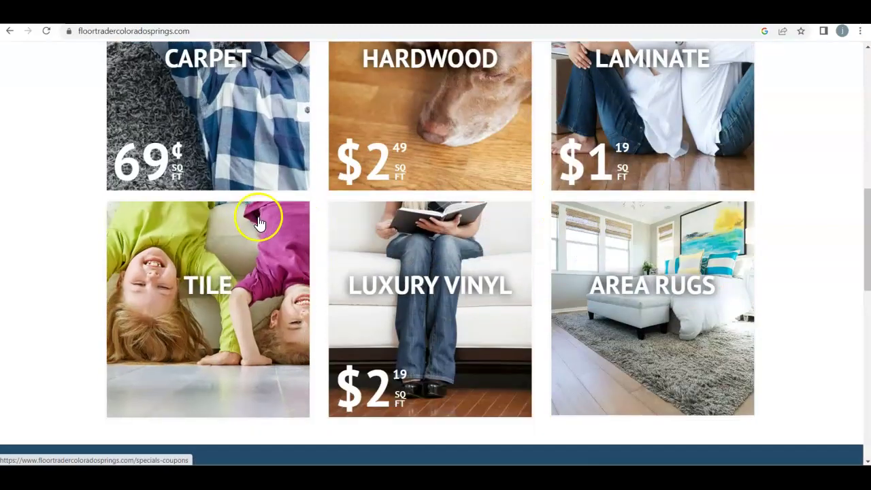
scroll(249, 269, "up", 1)
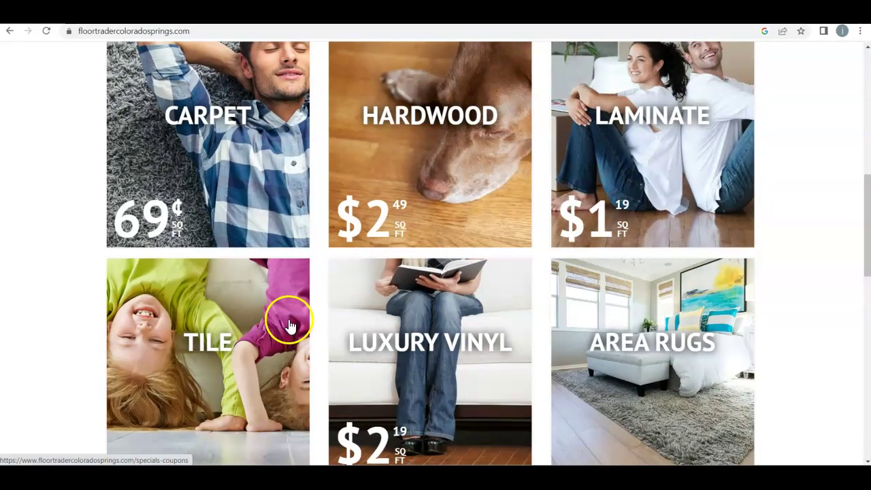
Review the homepage's customer testimonials and "Flooring in Colorado Springs, CO" text, and return to the page's main navigation.
scroll(269, 323, "down", 4)
scroll(340, 320, "up", 1)
scroll(375, 350, "down", 6)
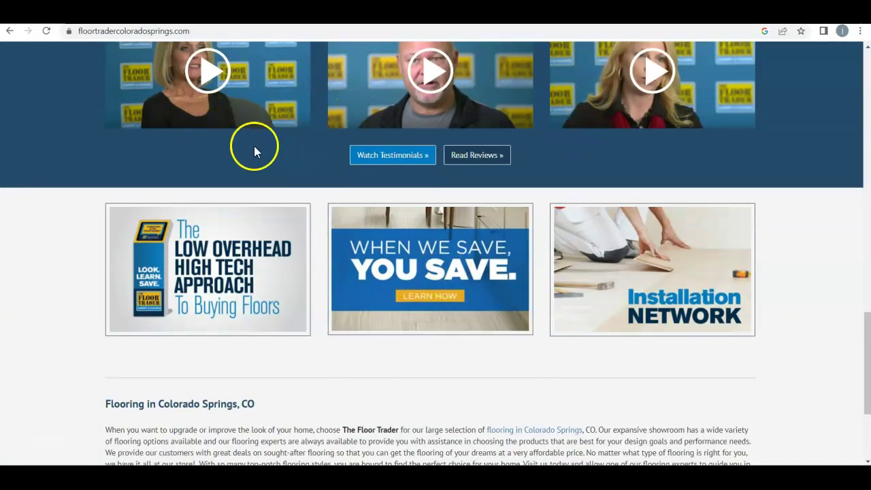
scroll(493, 246, "down", 1)
scroll(493, 245, "down", 2)
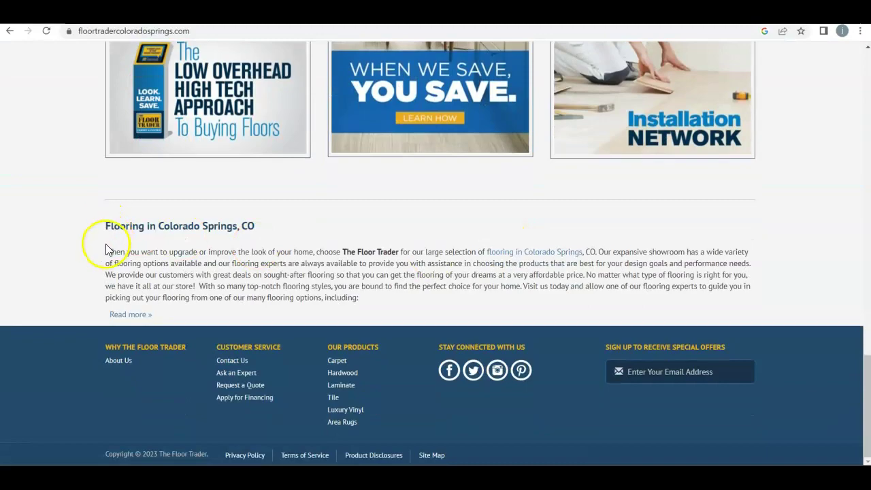
scroll(442, 307, "up", 4)
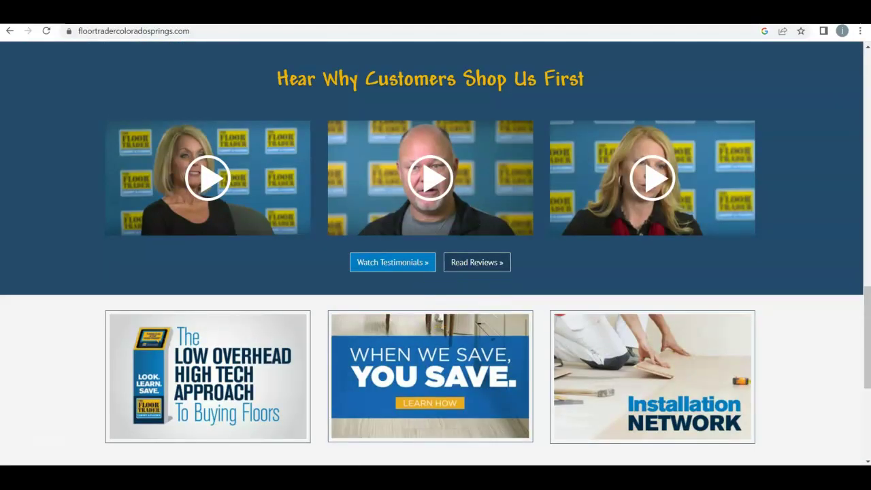
left_click_drag(868, 327, 867, 90)
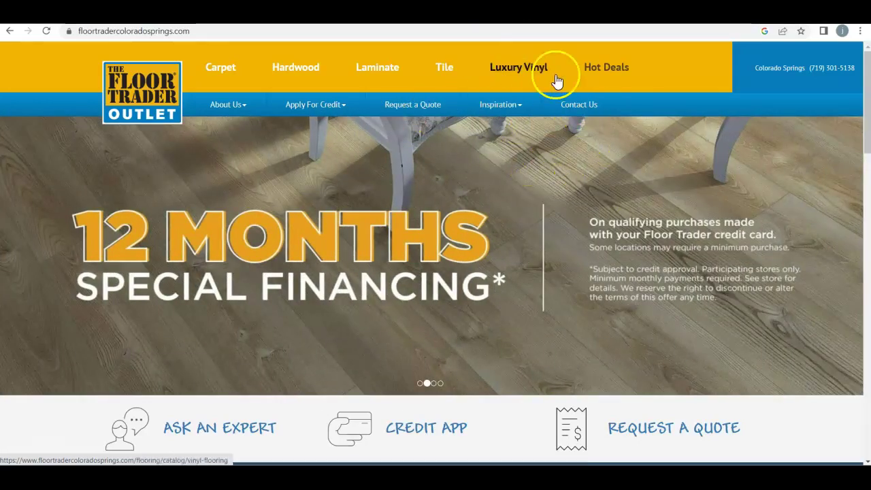
Switch to the Ahrefs overview for floortradercoloradosprings.com and check its domain rating and backlinks.
left_click(547, 12)
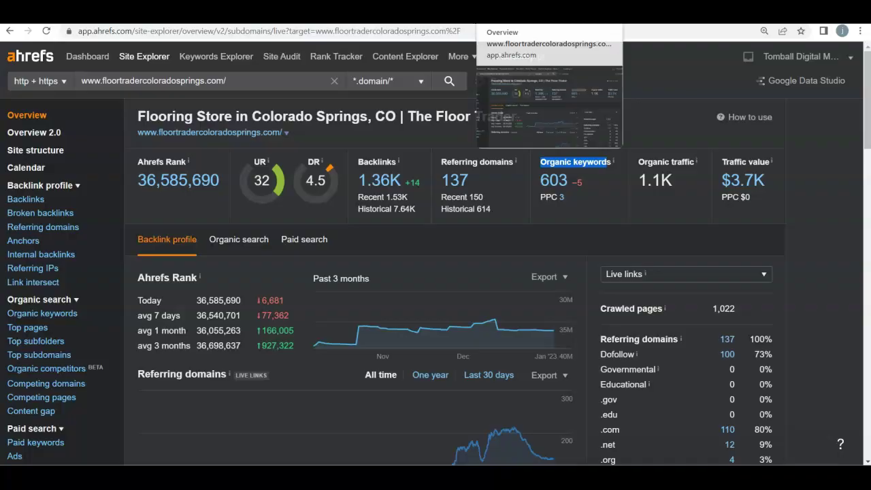
left_click(253, 165)
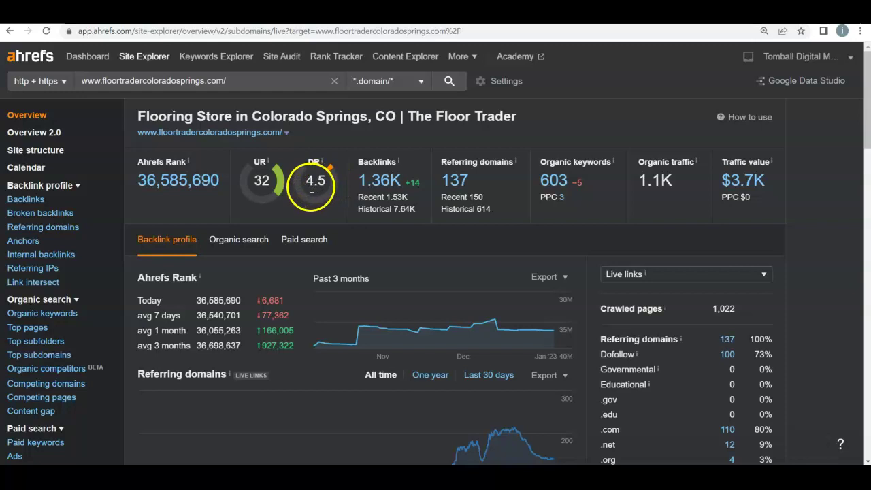
left_click_drag(349, 159, 406, 172)
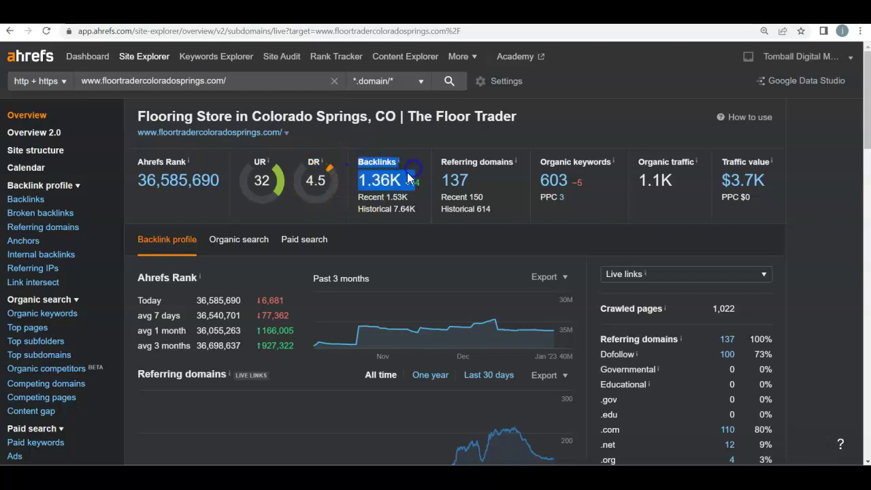
left_click(388, 221)
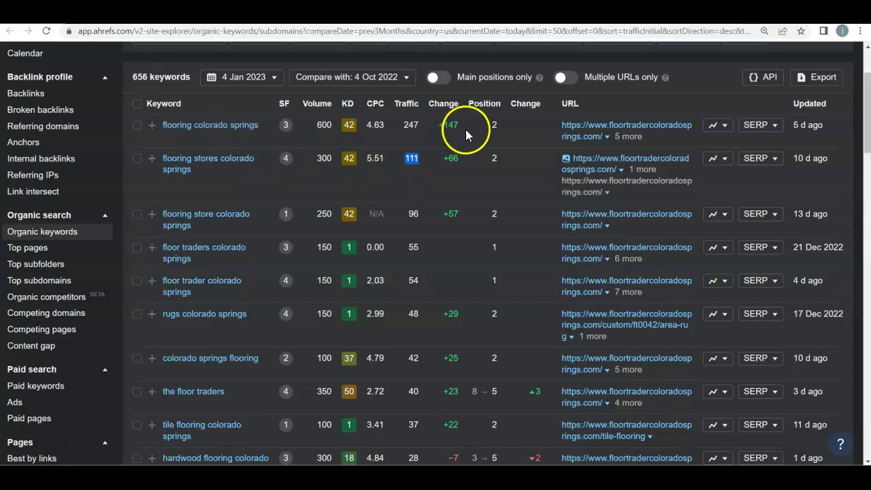
Check The Floor Trader's ranking position and traffic for "flooring colorado springs" and "flooring stores colorado springs" in its organic keywords report.
double_click(507, 125)
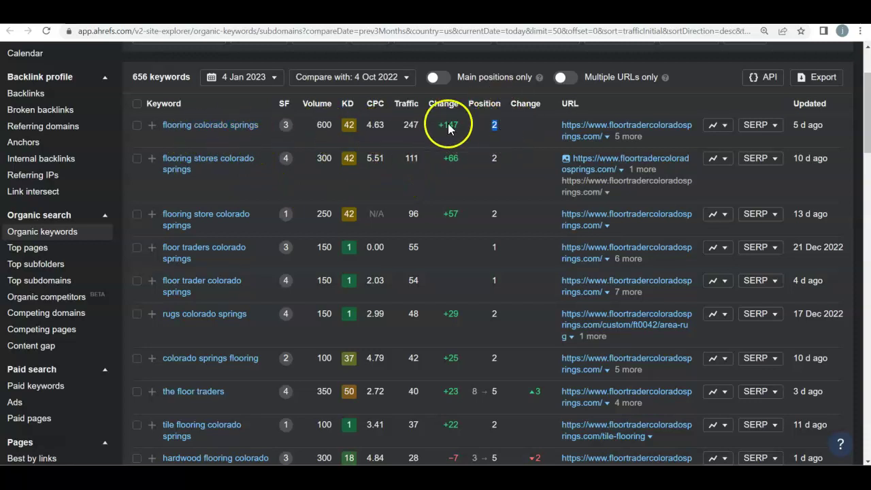
double_click(420, 126)
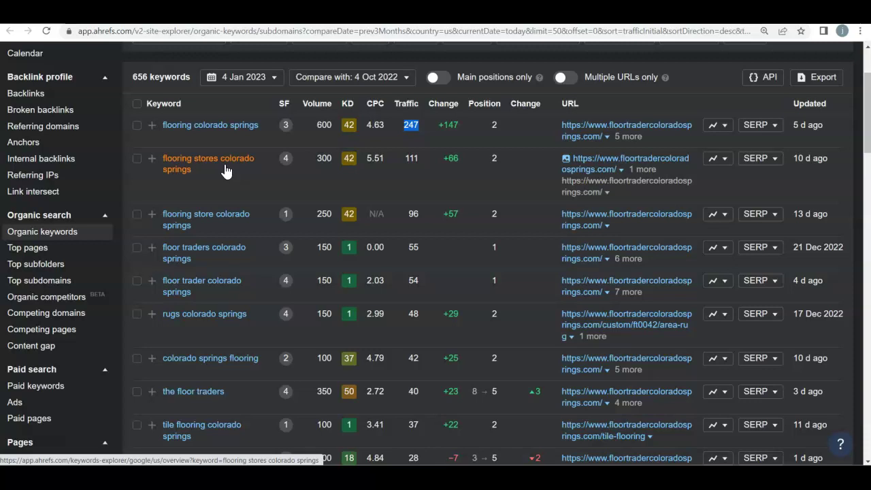
left_click_drag(513, 159, 483, 159)
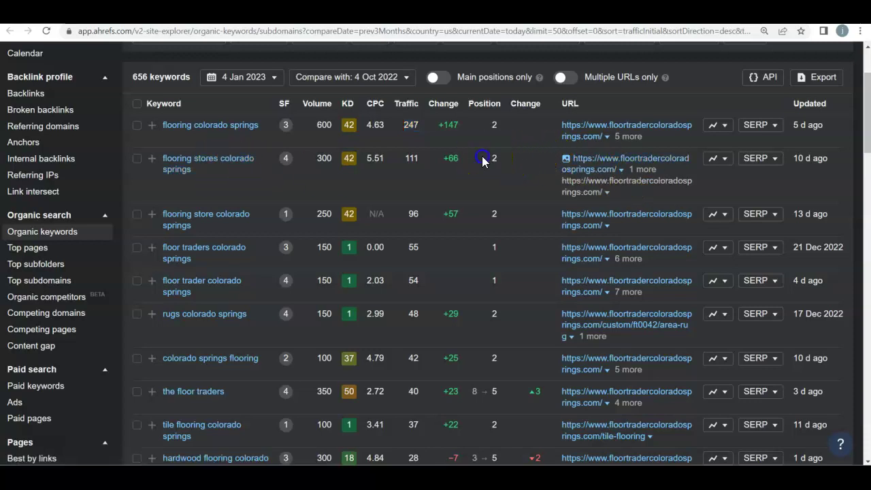
double_click(410, 158)
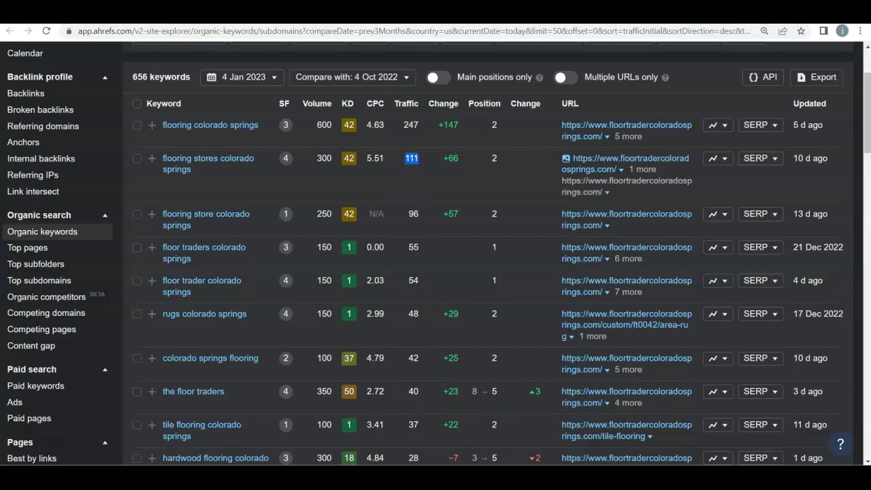
Switch back to the Ahrefs overview for creationhardwoodsco.com to compare its metrics with the competitor's.
left_click(204, 14)
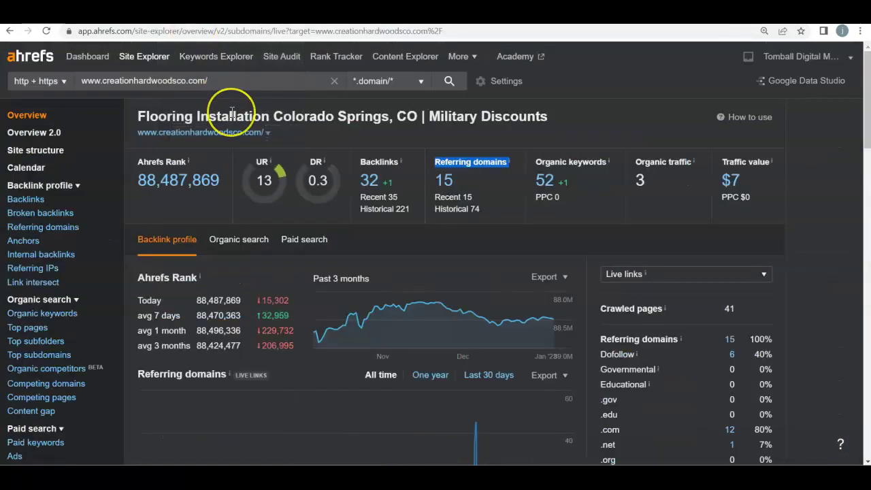
left_click(416, 251)
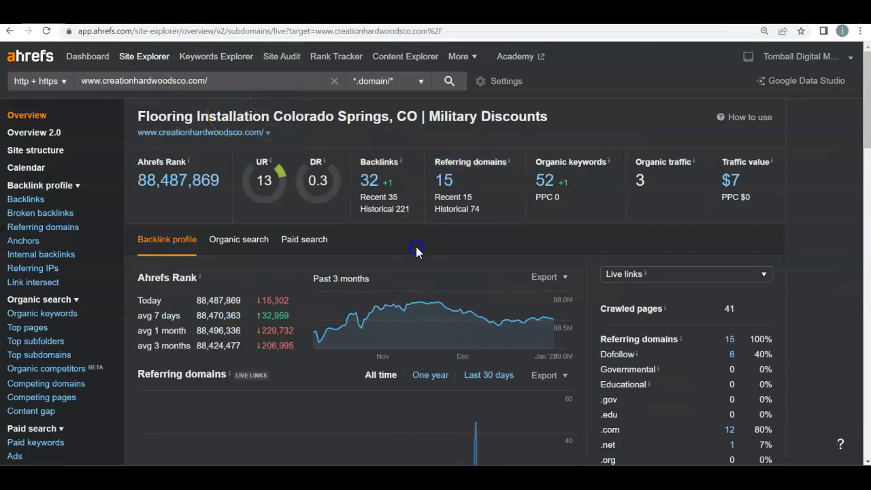